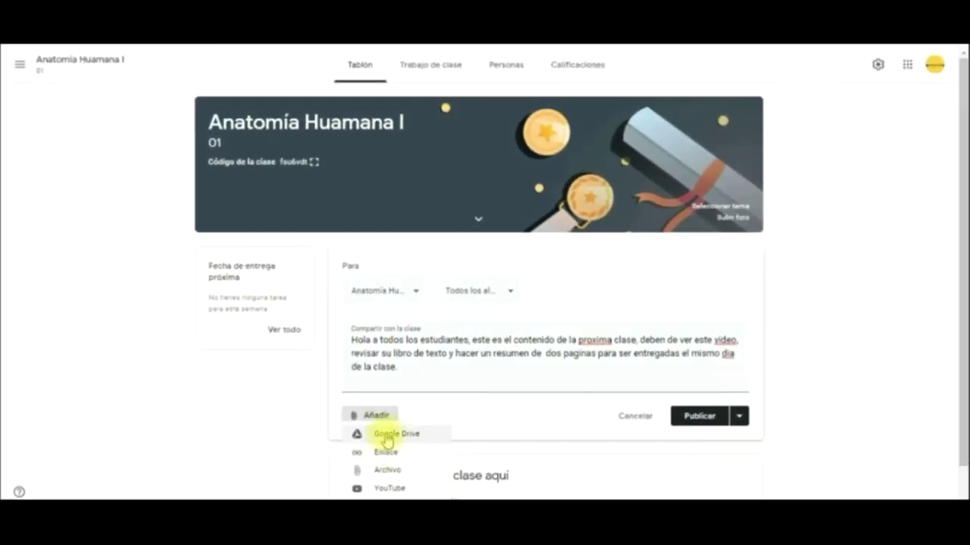
# - Attach the "REPASO GENERAL DE TORAX" presentation from Google Drive to the class announcement
pyautogui.click(383, 434)
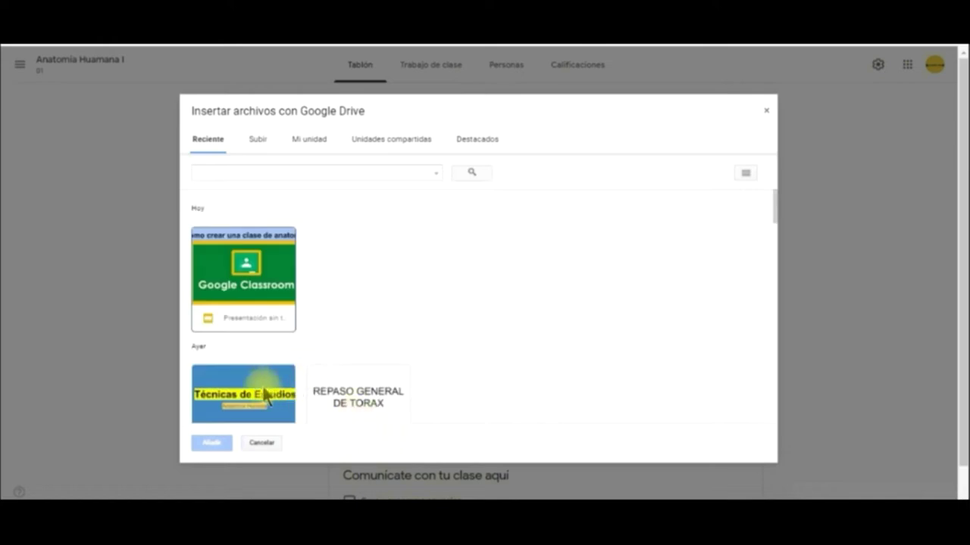
pyautogui.click(362, 397)
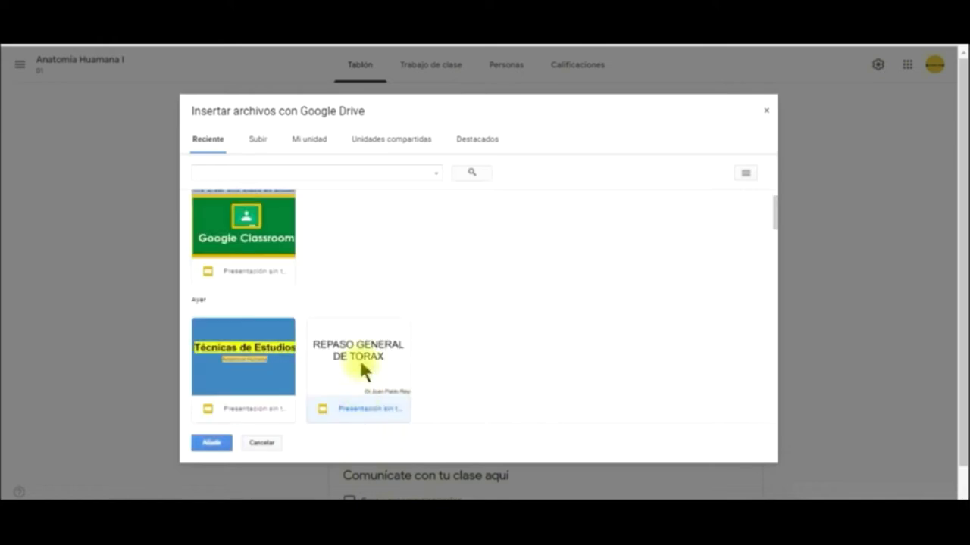
pyautogui.click(214, 442)
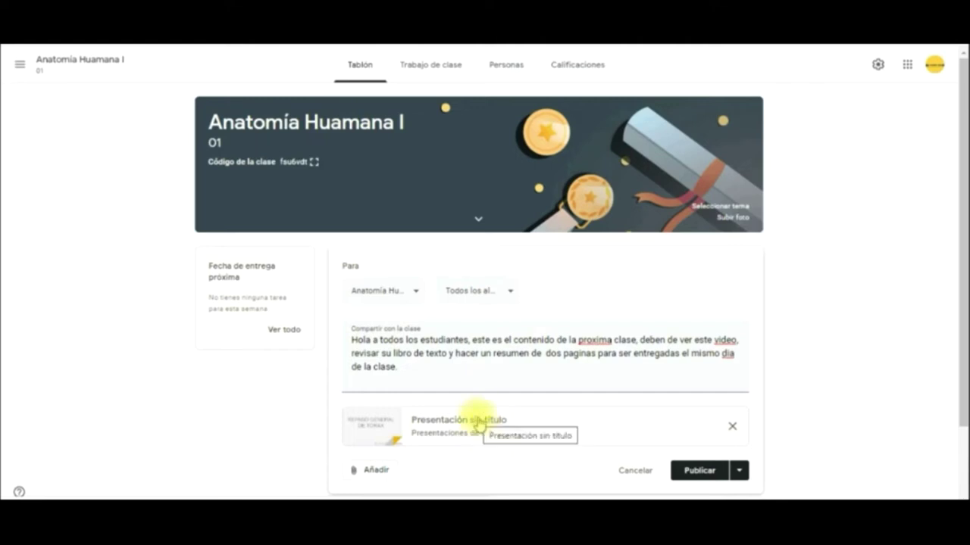
# - Copy the share link of the YouTube video "Repaso del Tórax Parte 1" and attach it to the announcement as a link
pyautogui.click(371, 469)
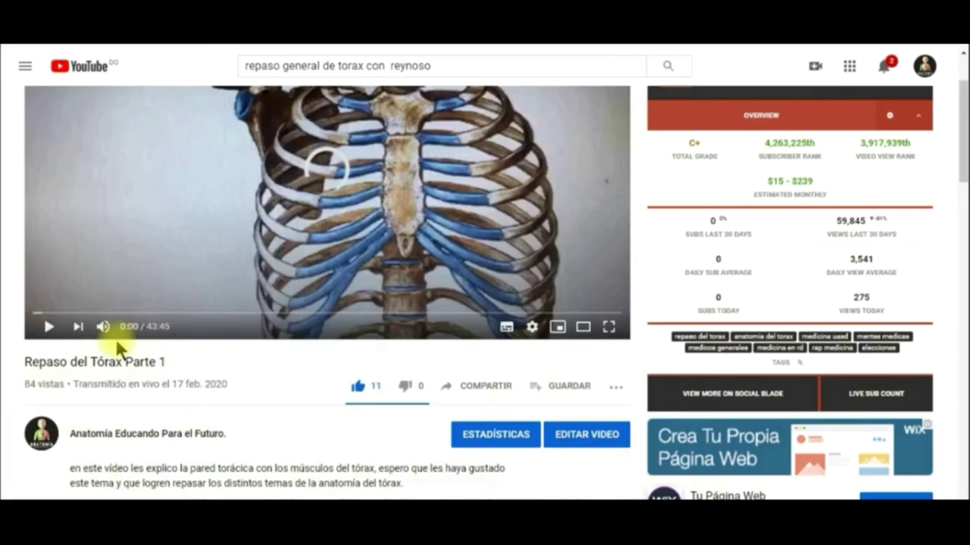
pyautogui.click(443, 387)
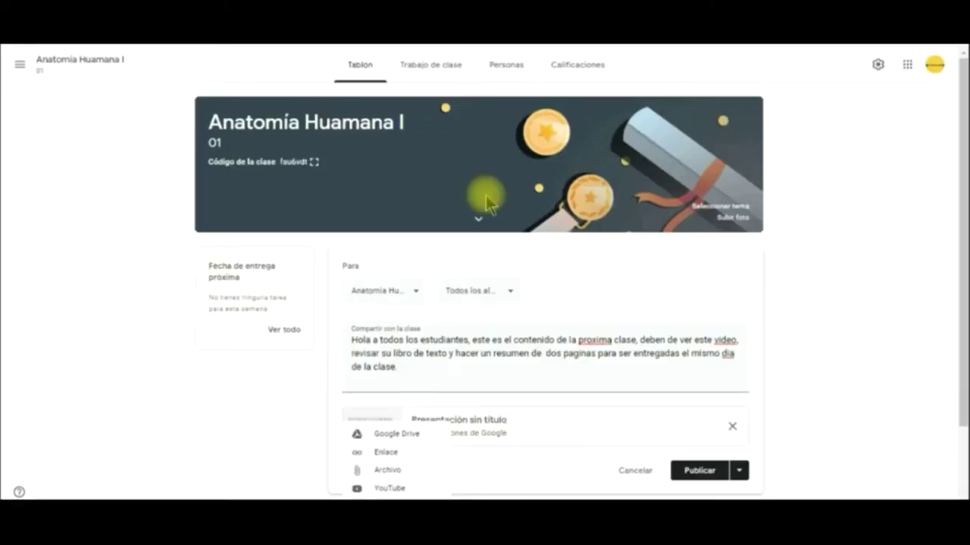
pyautogui.click(407, 455)
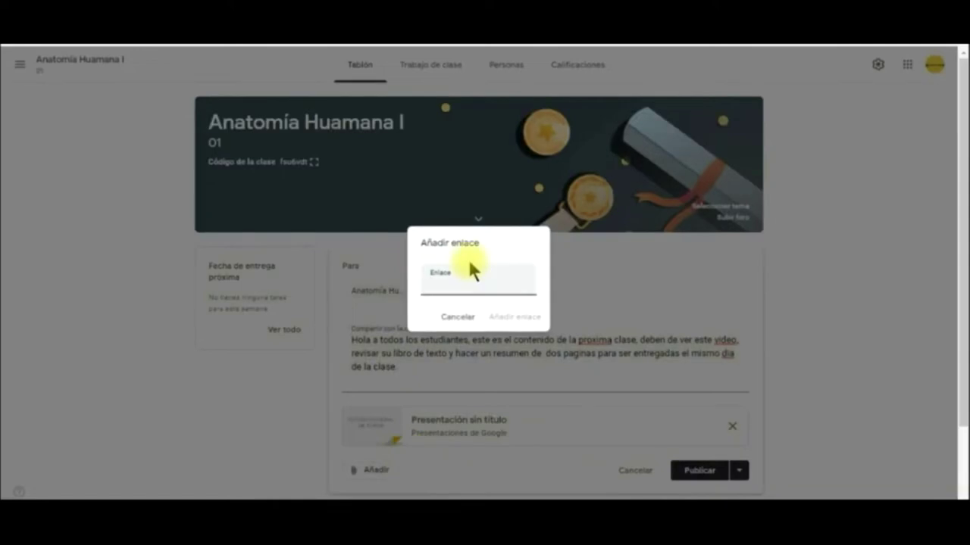
pyautogui.write('https://youtu.be/mAnajB28t0U')
pyautogui.click(520, 322)
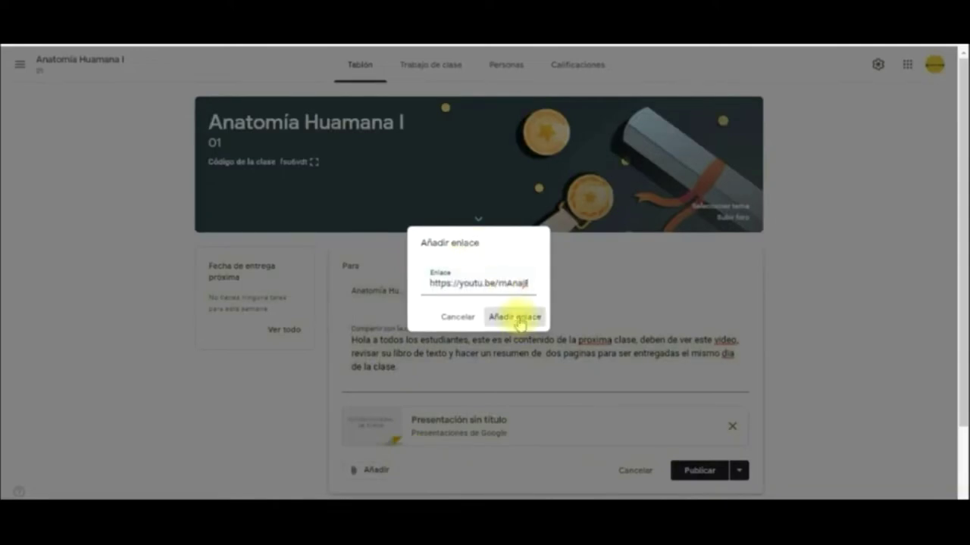
# - Publish the announcement with its presentation and video attachments to all students of the class
pyautogui.scroll(-2, 492, 333)
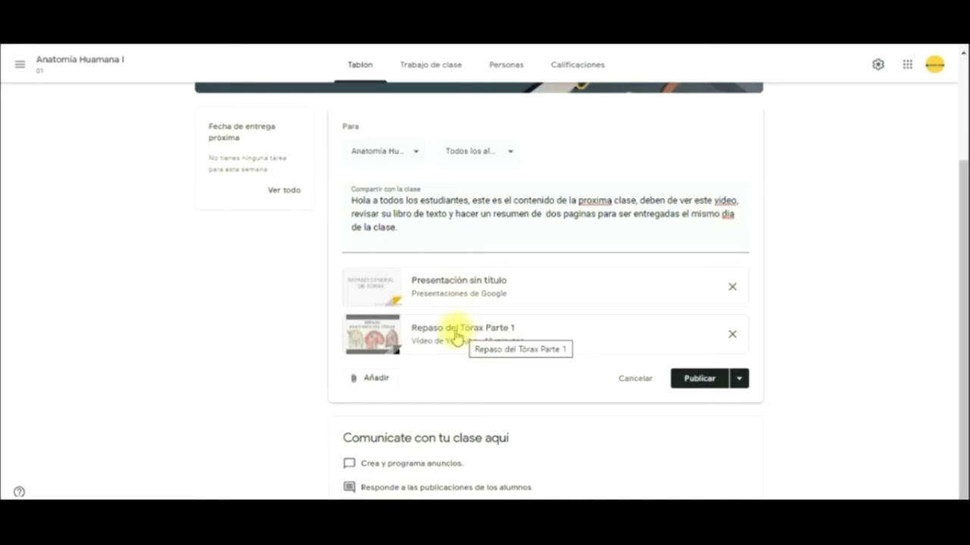
pyautogui.click(370, 378)
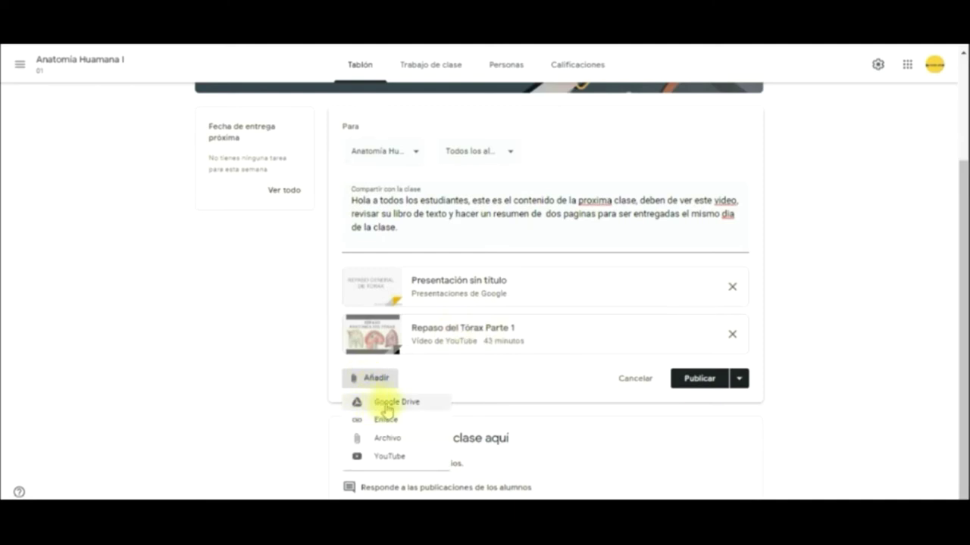
pyautogui.click(706, 381)
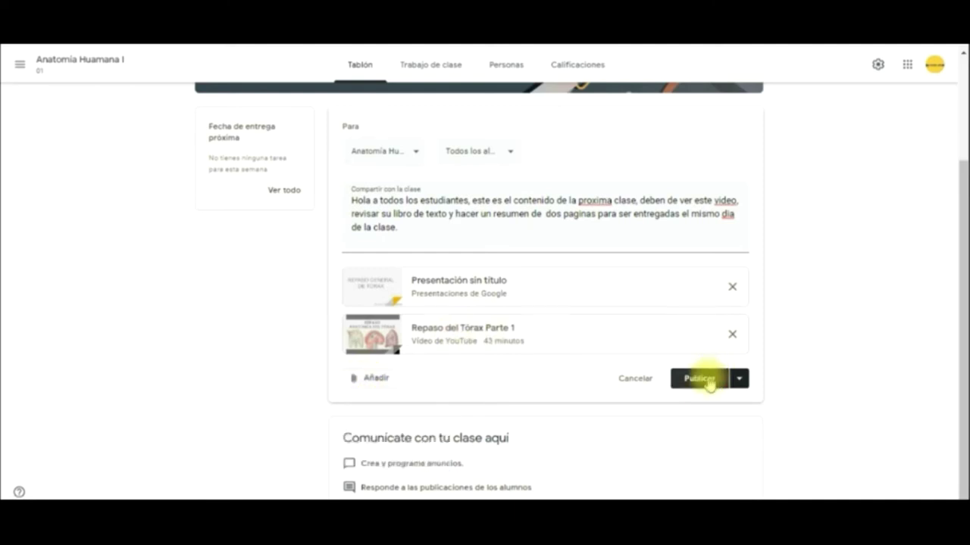
pyautogui.click(706, 380)
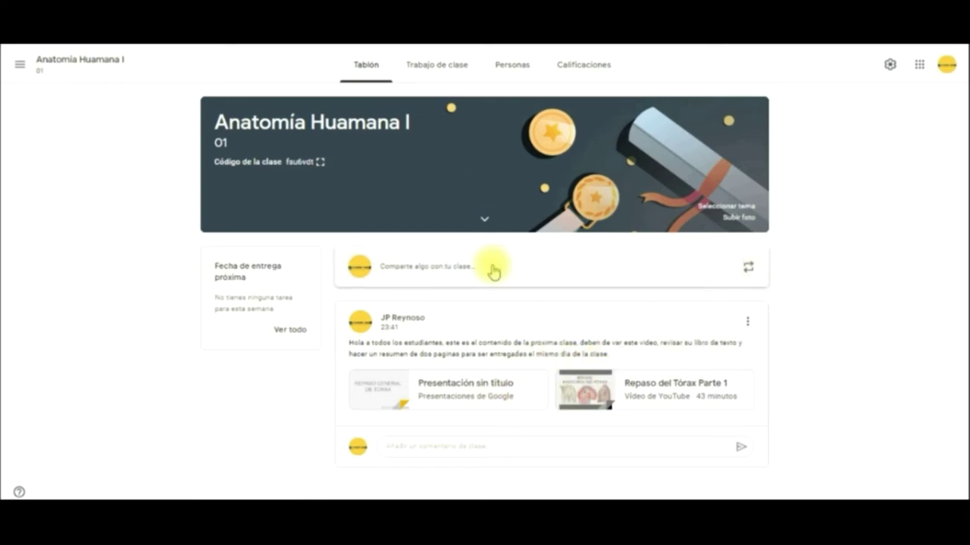
# - Create a new assignment in the class's classwork with the title "Anatomía del Corazón"
pyautogui.click(440, 70)
pyautogui.click(287, 106)
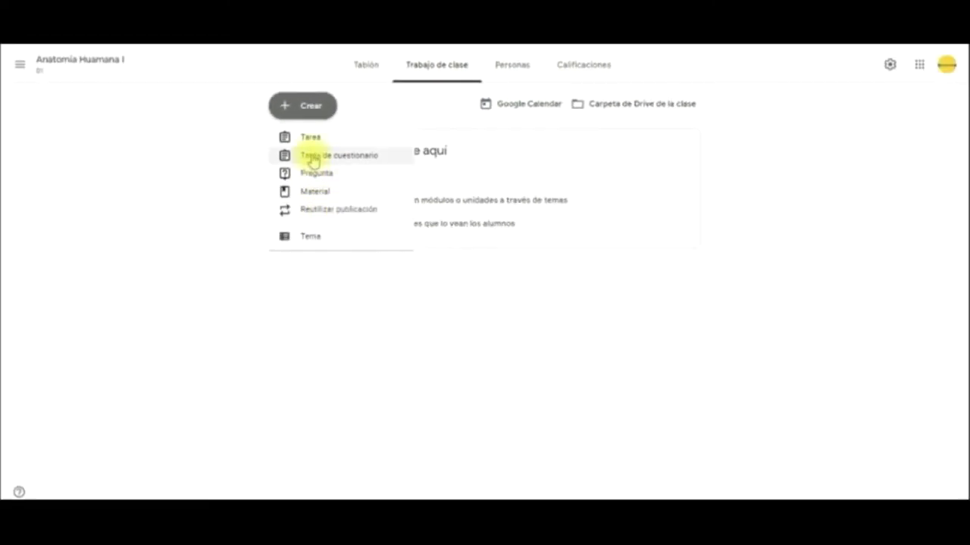
pyautogui.click(310, 137)
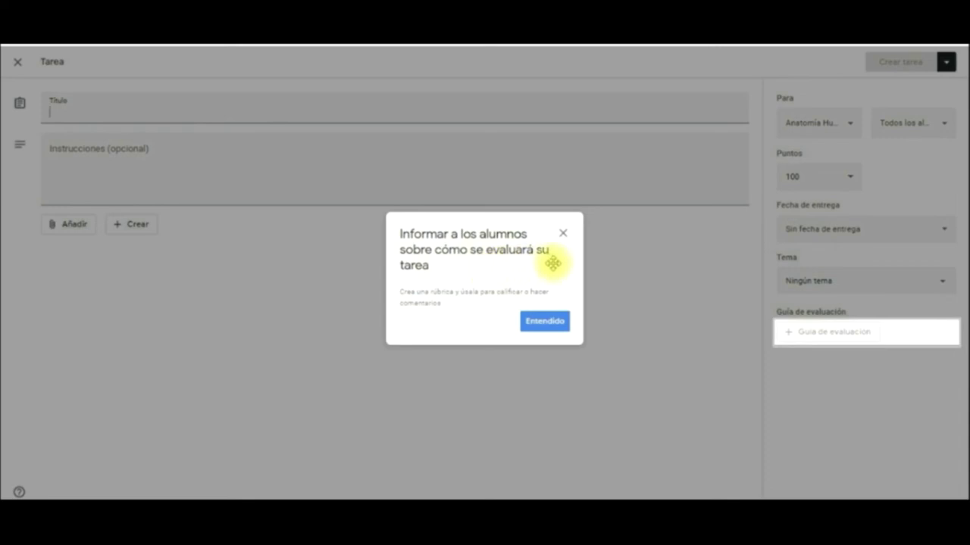
pyautogui.click(547, 322)
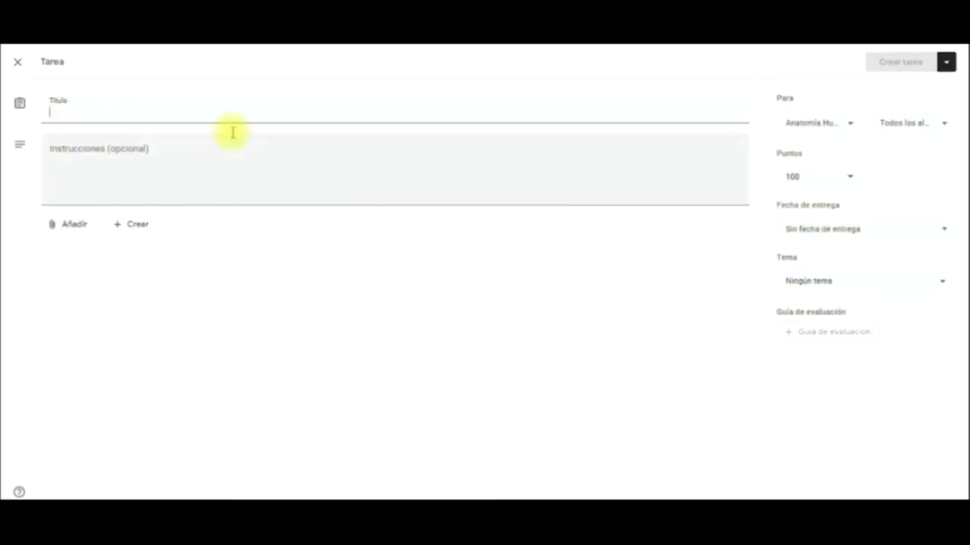
pyautogui.write('A')
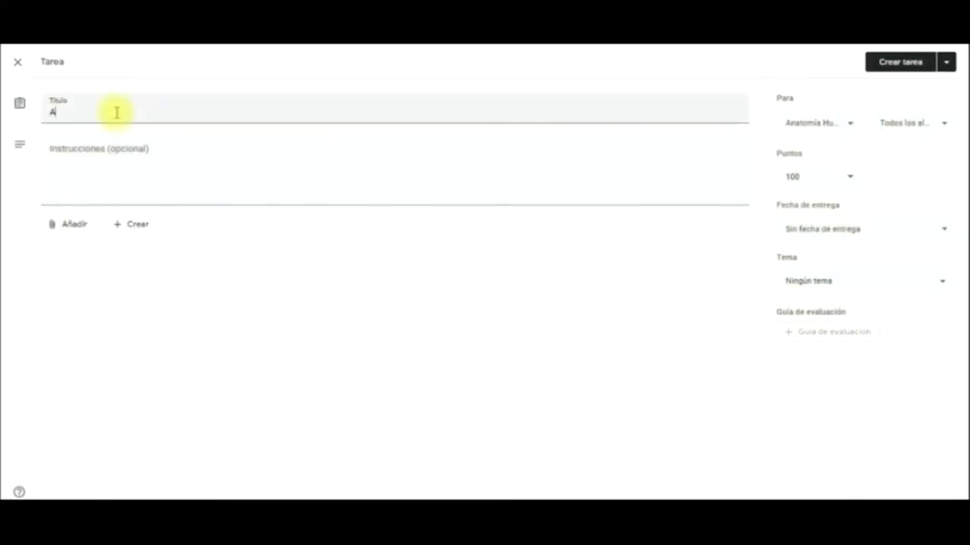
pyautogui.write('natomía del Corazón')
pyautogui.click(89, 112)
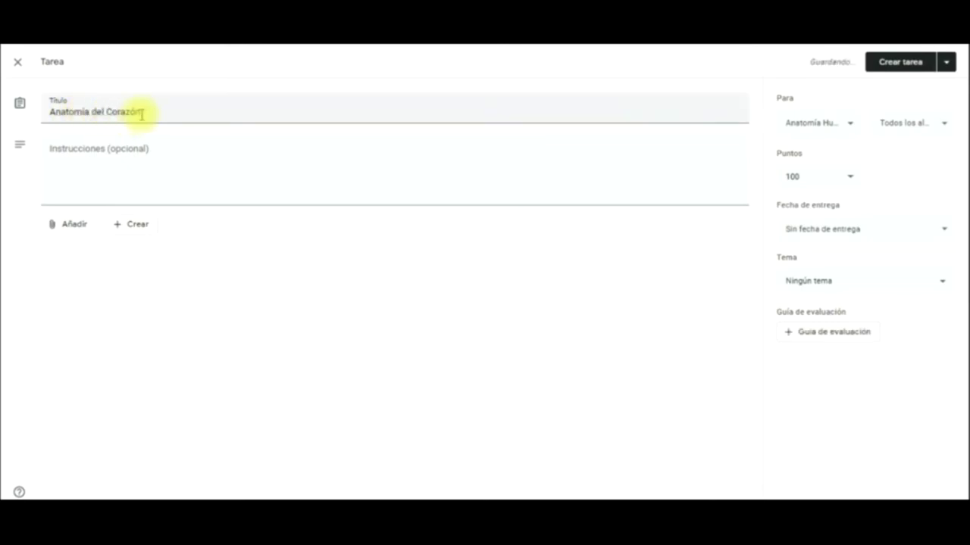
# - Enter the instructions "Todo los alumnos deben de realizar un resumen de anatomía del corazón de su libro de texto, máximo dos páginas y deben de anexarles dibujos."
pyautogui.click(143, 175)
pyautogui.write('Todo')
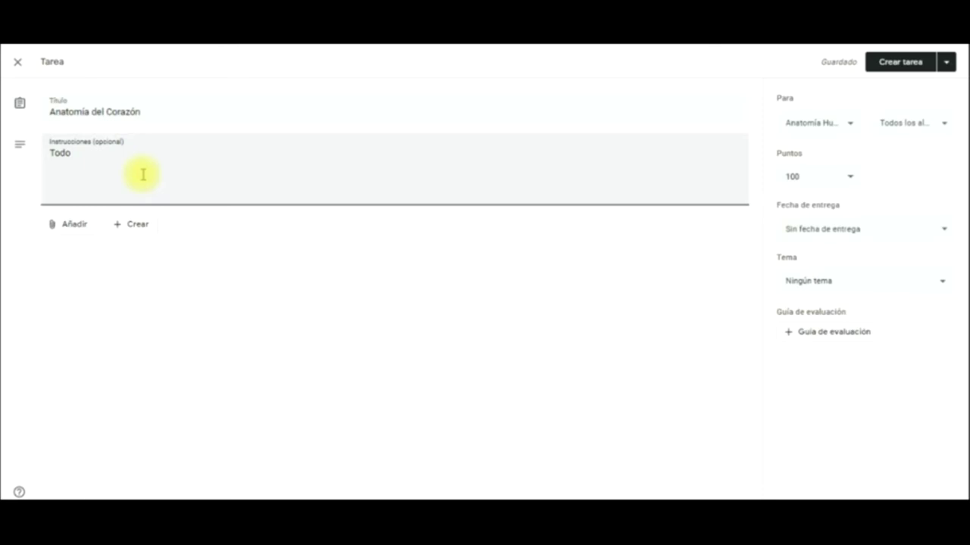
pyautogui.write(' los alumnos deben de realizar un resumen de anatomía del corazón de su libro de texto, máximo dos páginas y deben de anexarles dibujos.')
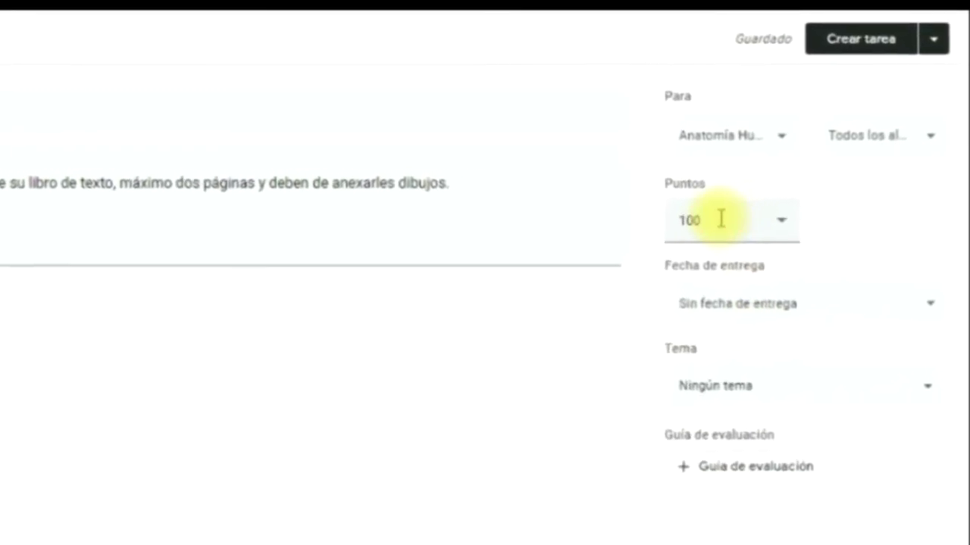
# - Set the assignment's maximum score to 5 points
pyautogui.doubleClick(751, 204)
pyautogui.press('BackSpace')
pyautogui.write('5')
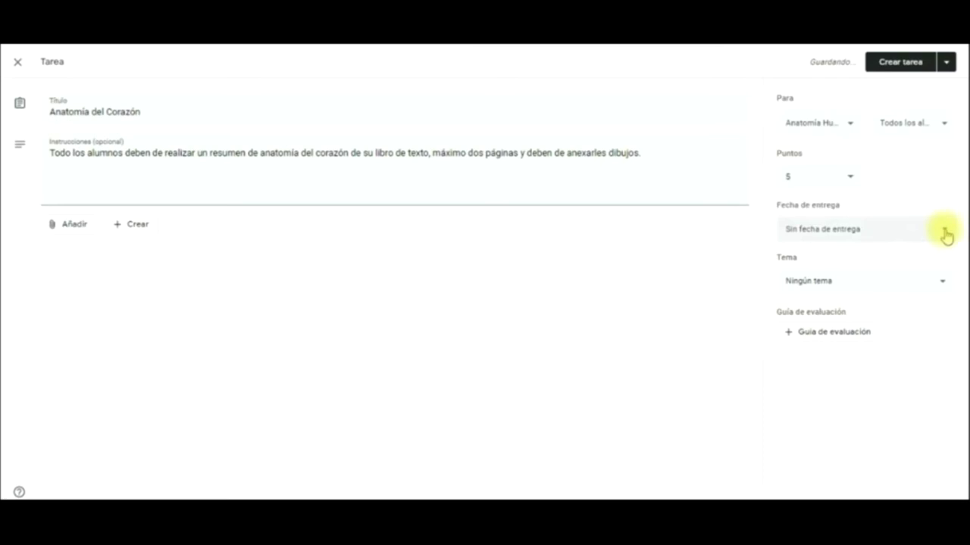
# - Set the assignment's due date to 14 May 2020 with a due time of 23:59
pyautogui.click(940, 235)
pyautogui.click(896, 277)
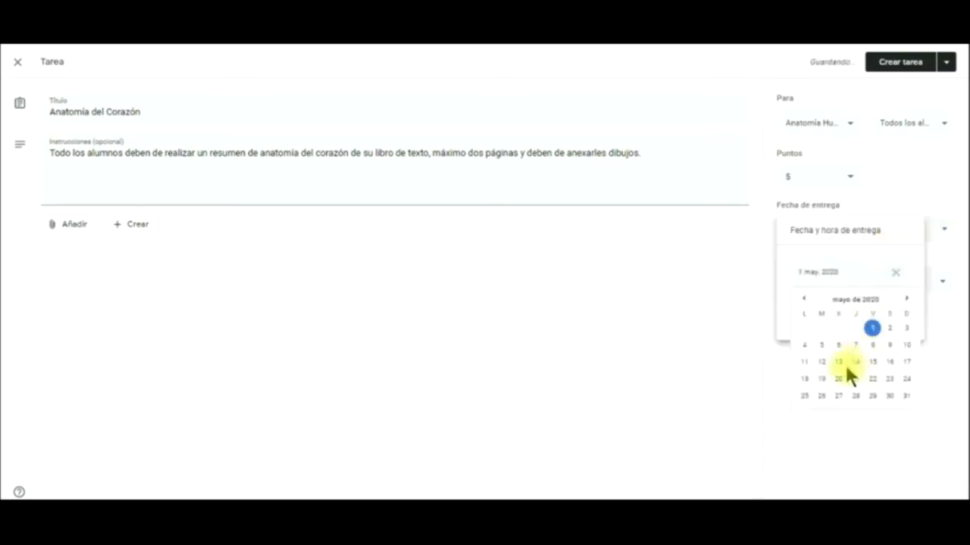
pyautogui.click(854, 364)
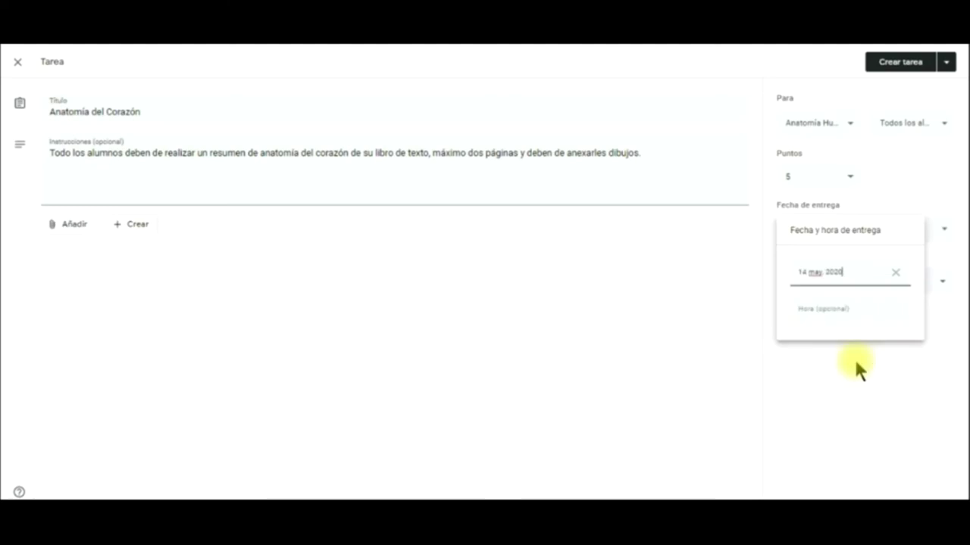
pyautogui.click(864, 311)
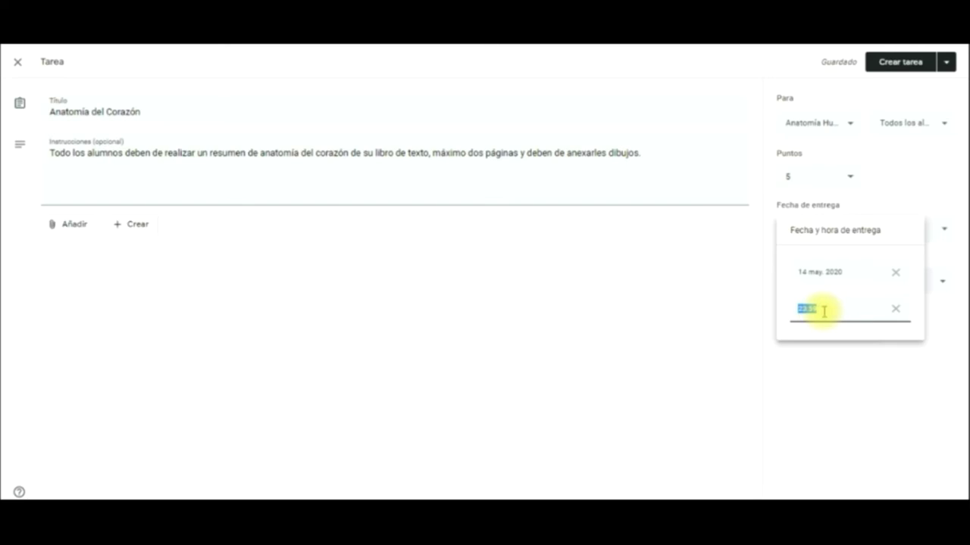
pyautogui.click(836, 354)
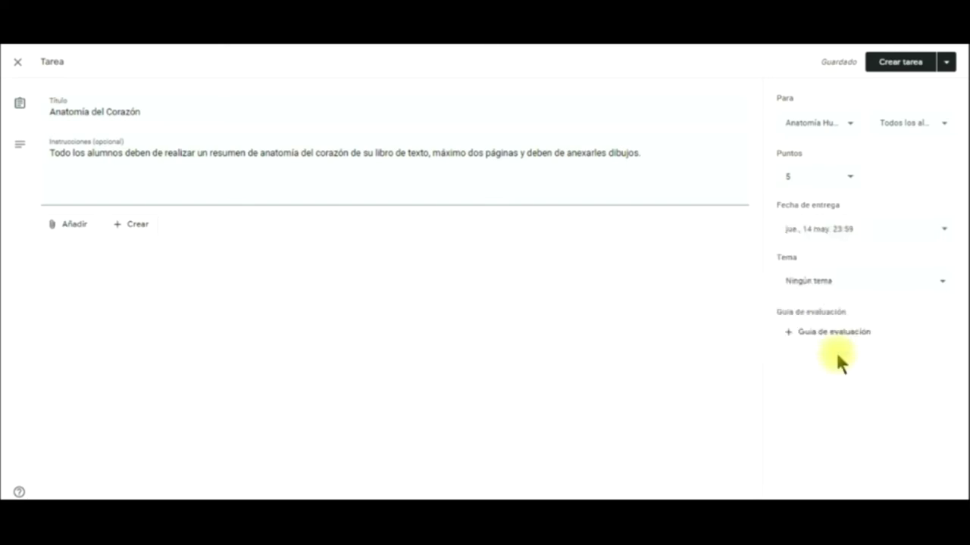
# - Review the blank rubric form for the assignment and leave it without saving a rubric
pyautogui.click(793, 337)
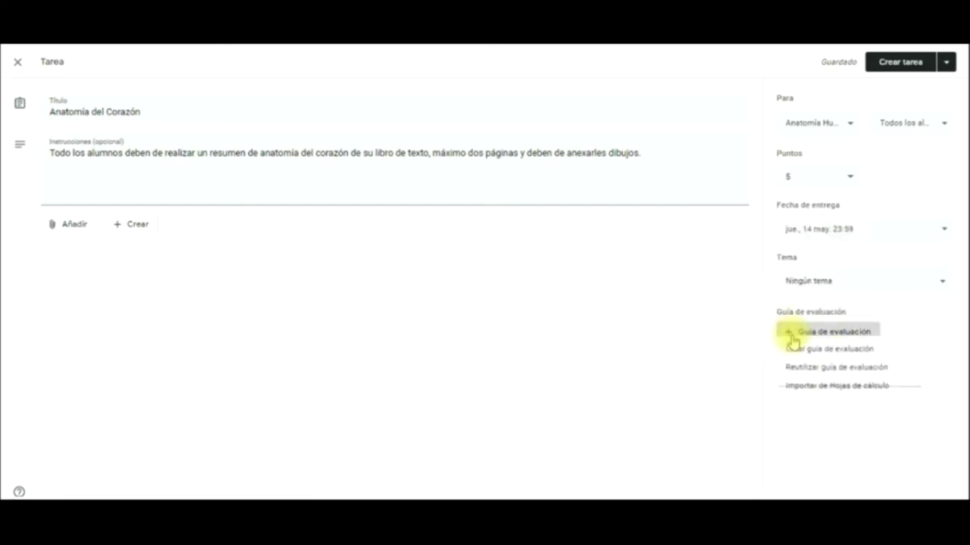
pyautogui.click(828, 356)
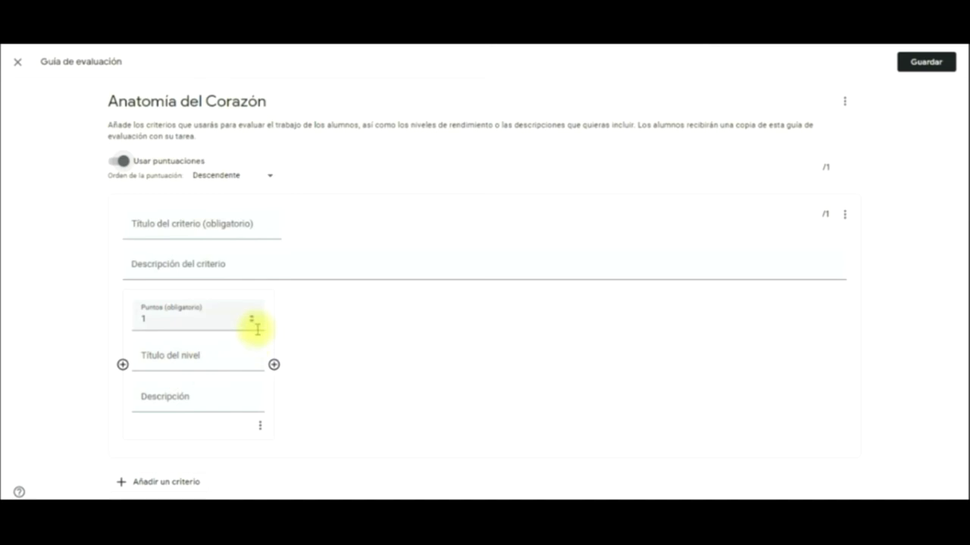
pyautogui.click(17, 61)
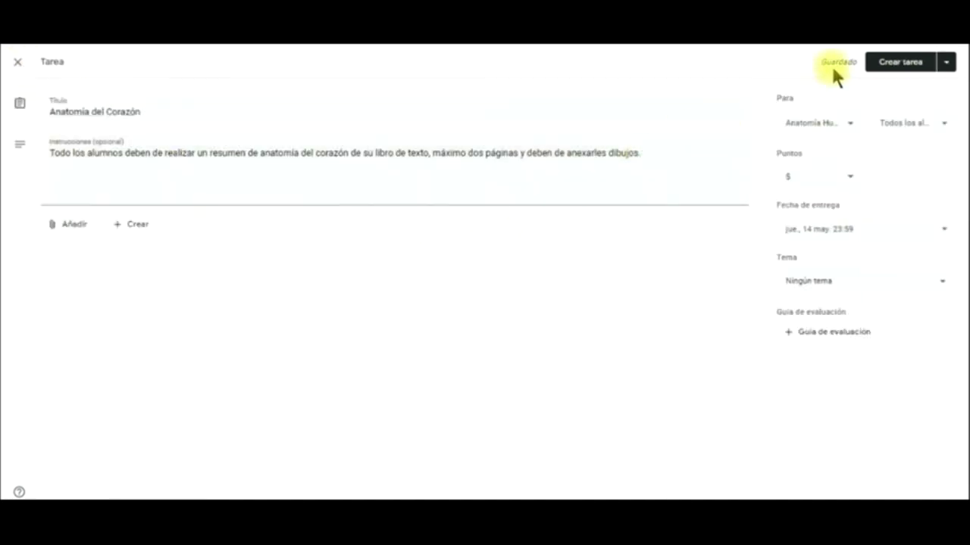
# - Publish the "Anatomía del Corazón" assignment and open its student work page
pyautogui.click(900, 62)
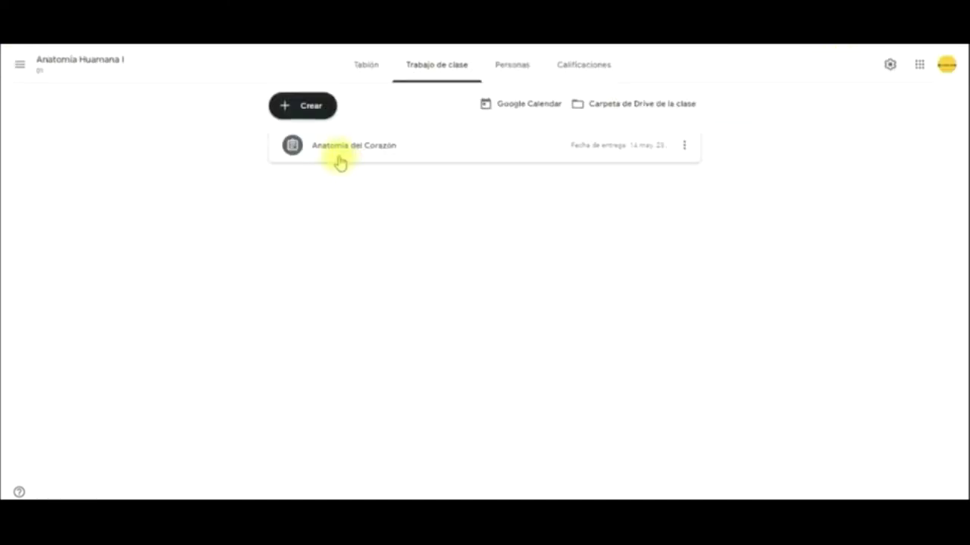
pyautogui.click(397, 159)
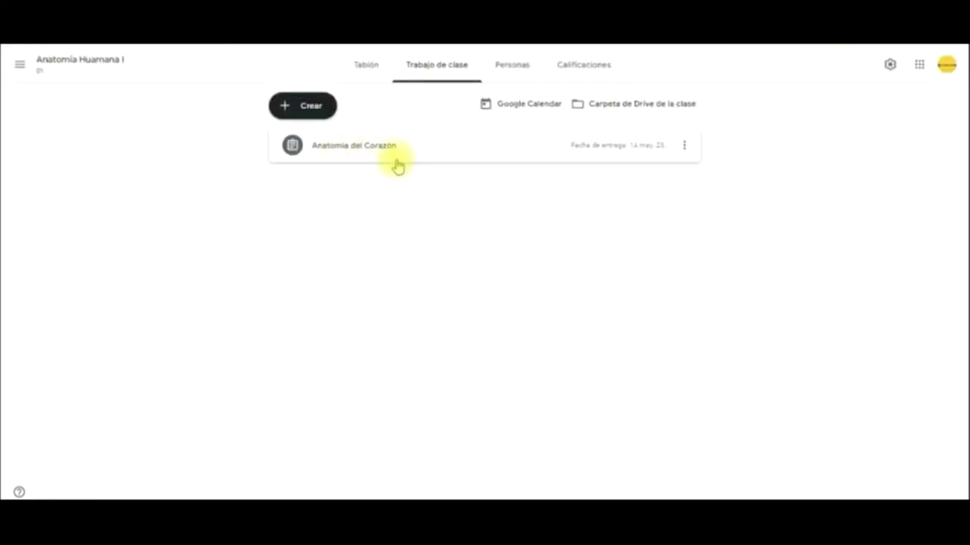
pyautogui.click(302, 248)
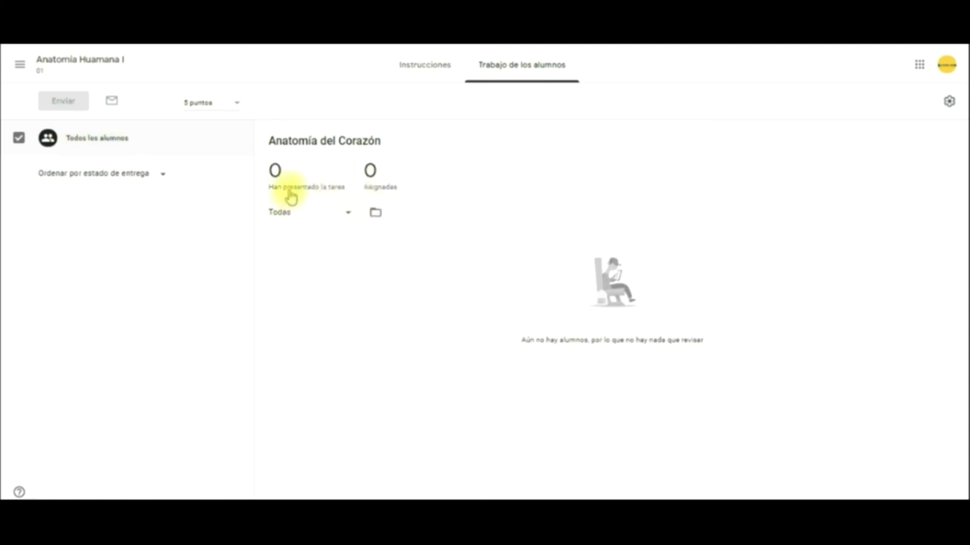
pyautogui.click(372, 218)
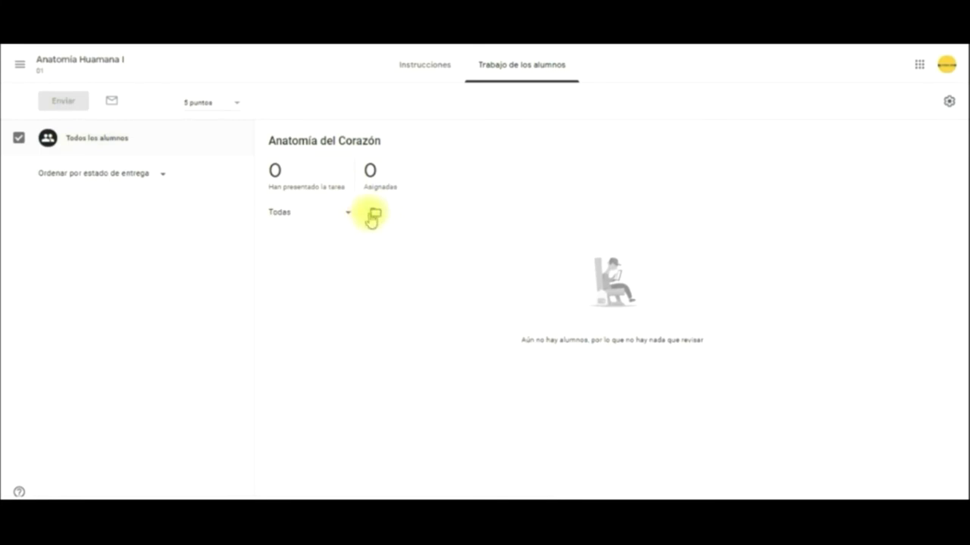
# - Return to the class stream and correct the class name to "Anatomía Humana I"
pyautogui.click(49, 61)
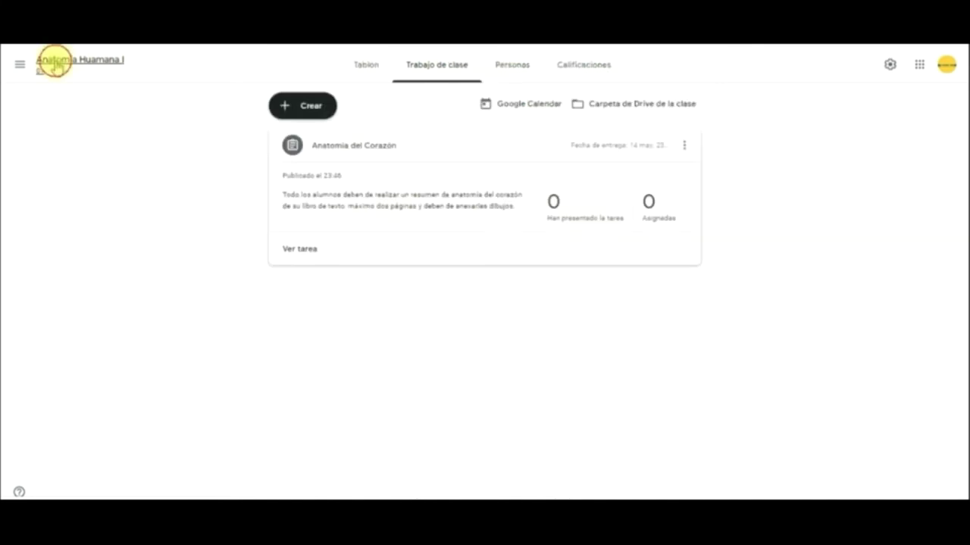
pyautogui.click(49, 61)
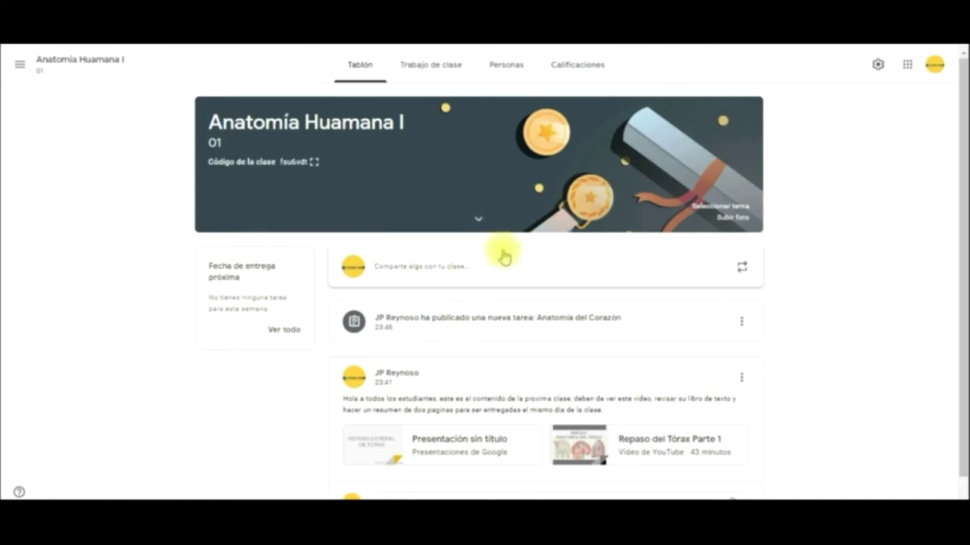
pyautogui.click(591, 194)
pyautogui.scroll(-1, 960, 322)
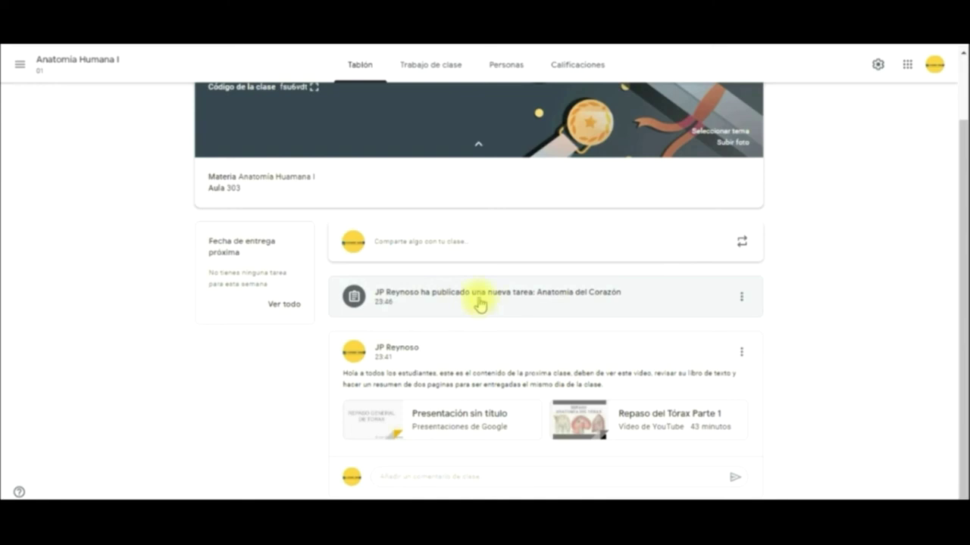
pyautogui.scroll(1, 770, 203)
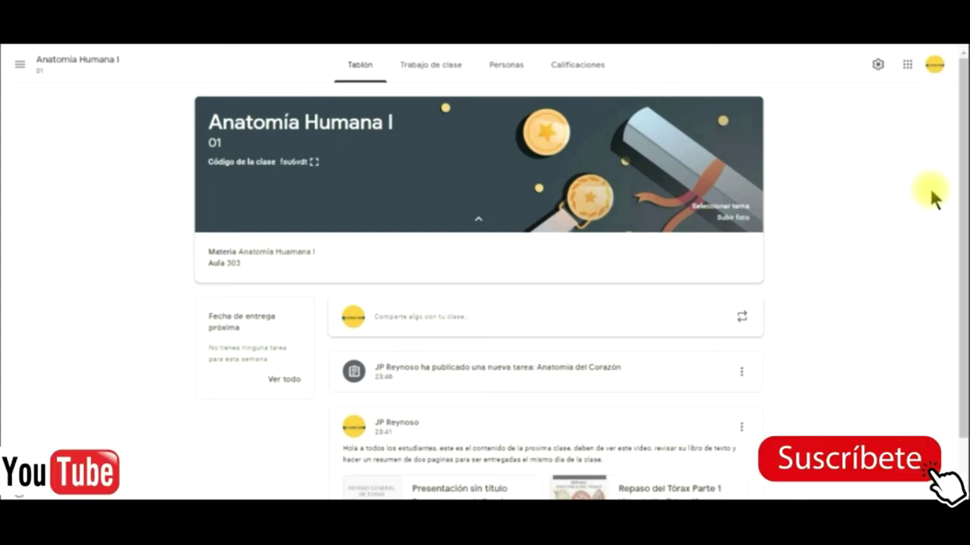
pyautogui.scroll(-1, 814, 182)
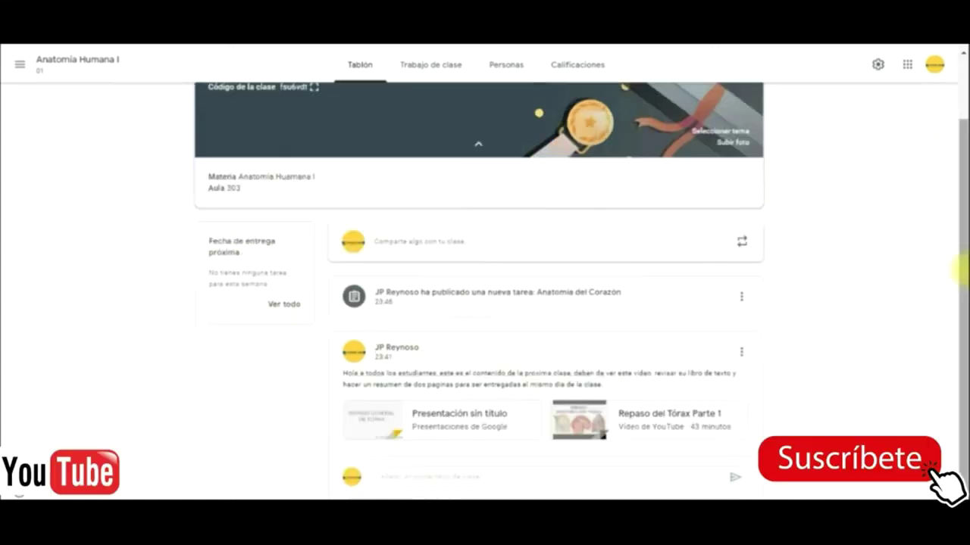